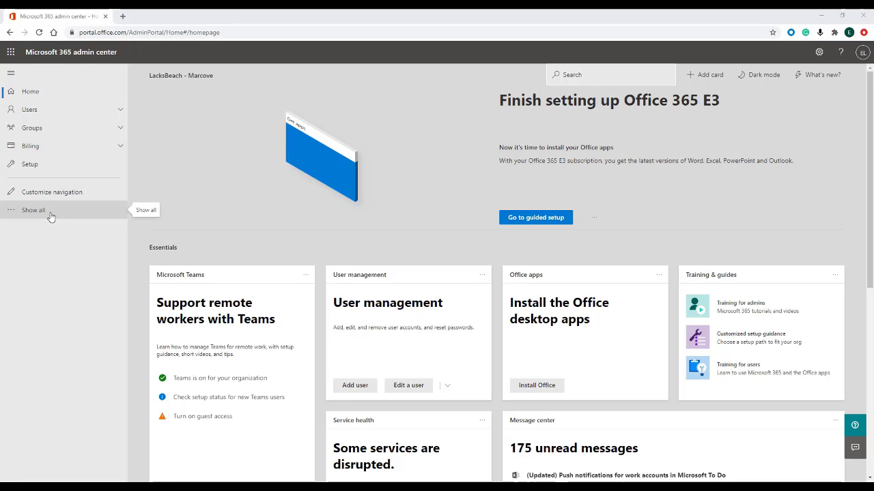
- Open the mail flow rules in the Exchange admin center
click(50, 216)
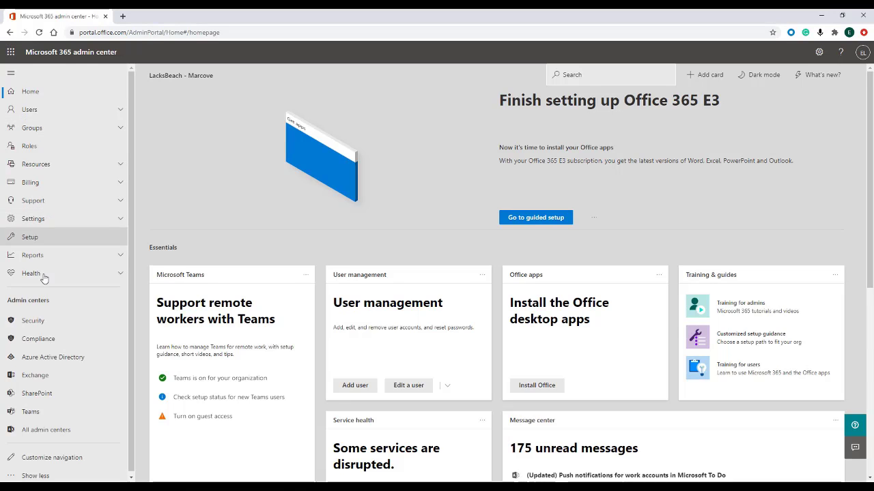
click(41, 375)
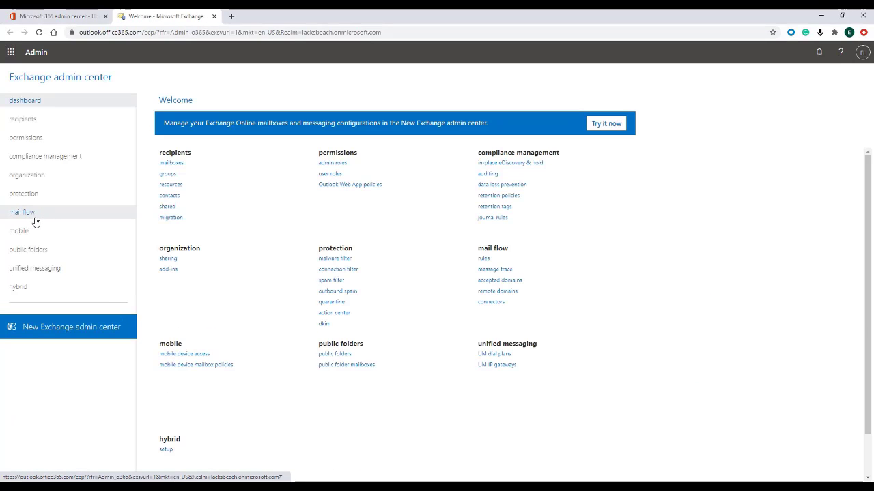
click(67, 220)
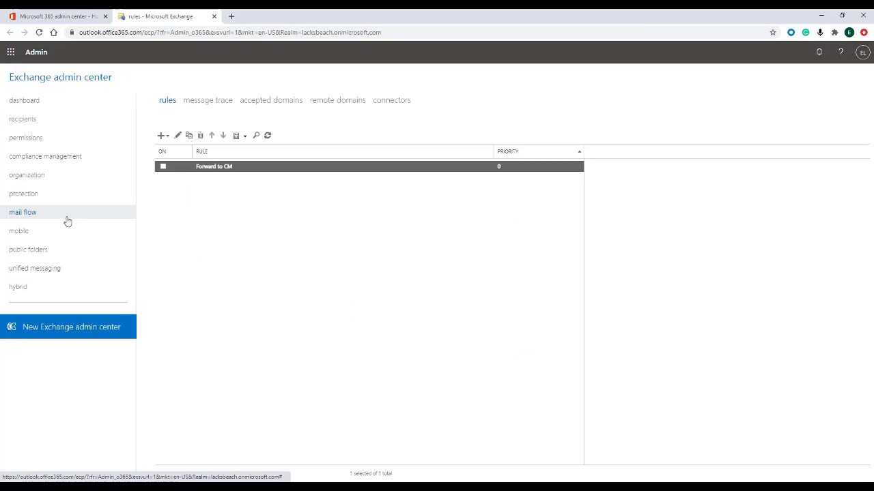
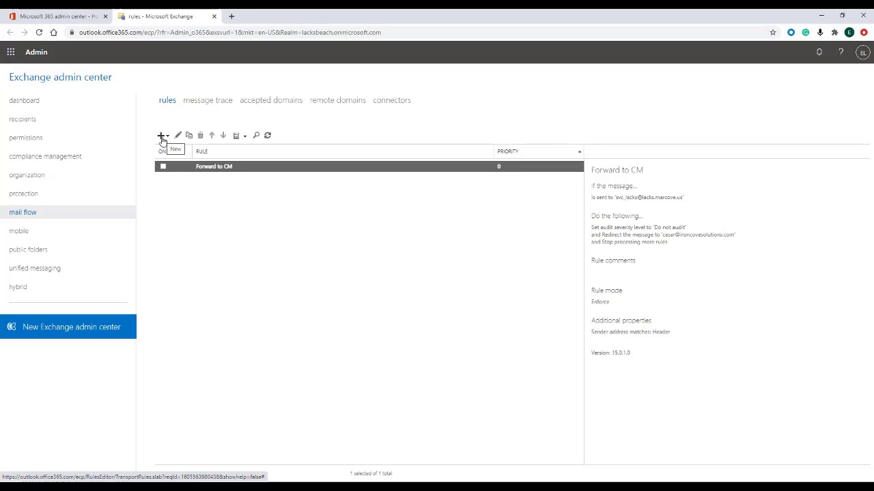
- Create a bypass spam filtering rule and name it "Proofpoint Bypass"
click(161, 137)
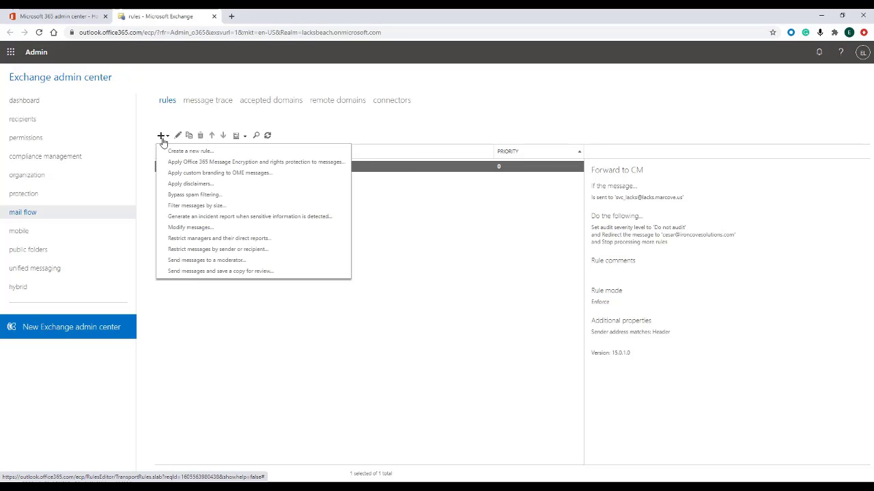
click(326, 198)
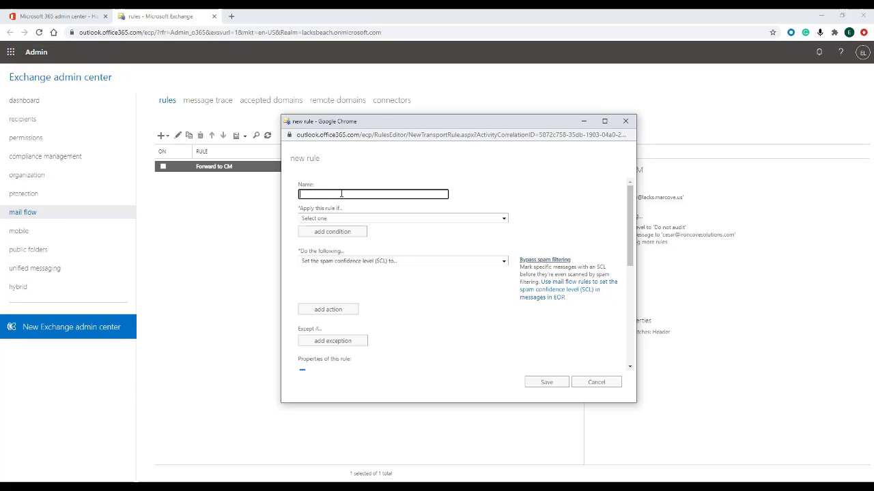
text(Proofpoint Bypass)
- Apply the rule to sender IP ranges 67.231.144.0/24 through 67.231.149.0/24 and 67.231.152.0/24 through 67.231.156.0/24, and save it
click(497, 218)
mouse_move(400, 237)
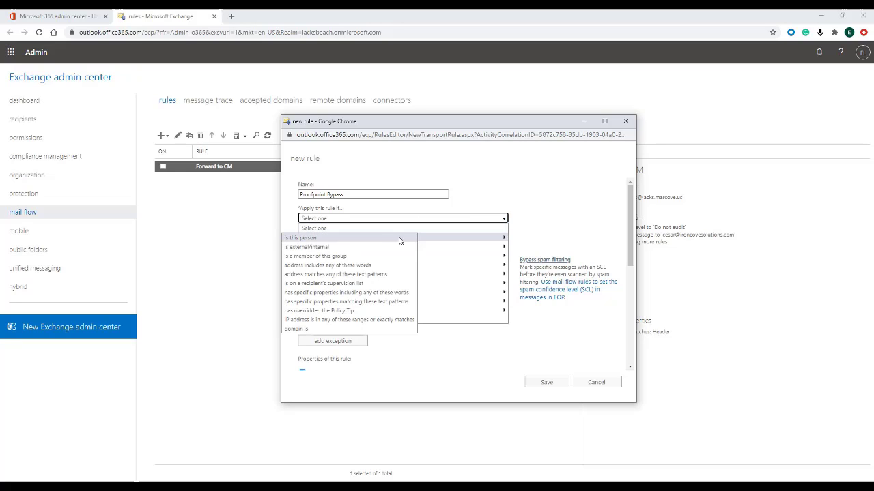
click(371, 325)
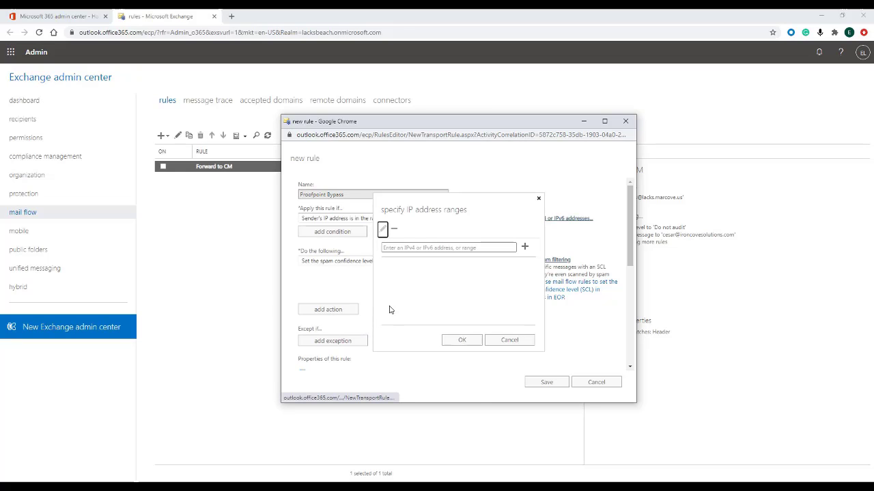
click(432, 249)
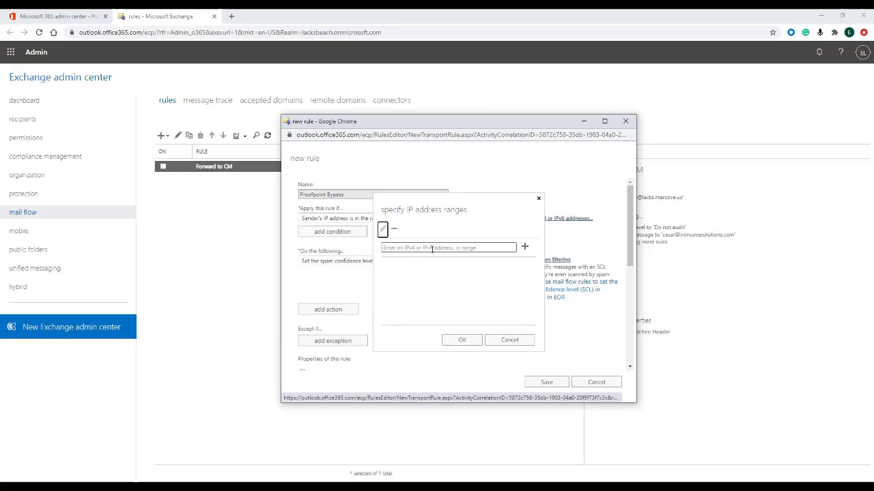
click(470, 248)
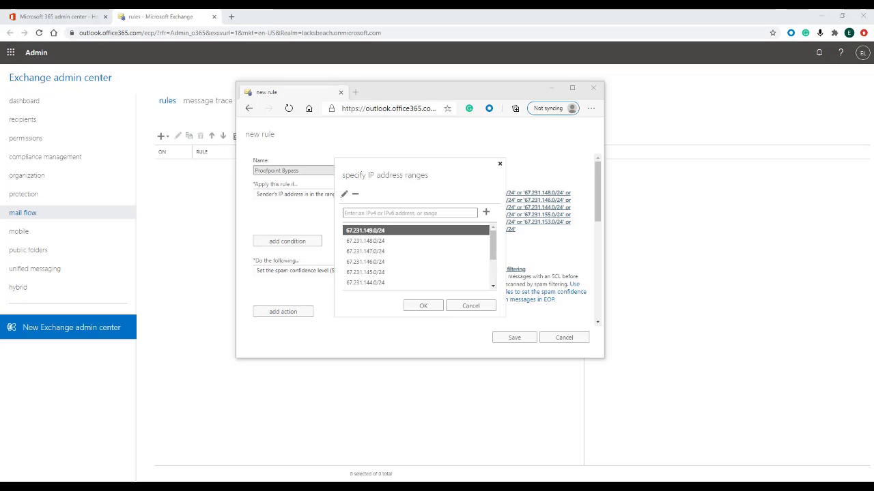
click(432, 309)
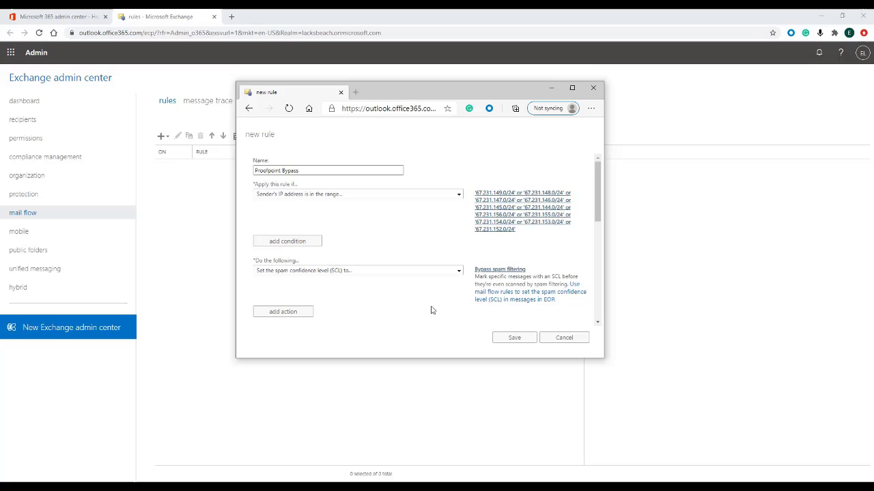
click(513, 338)
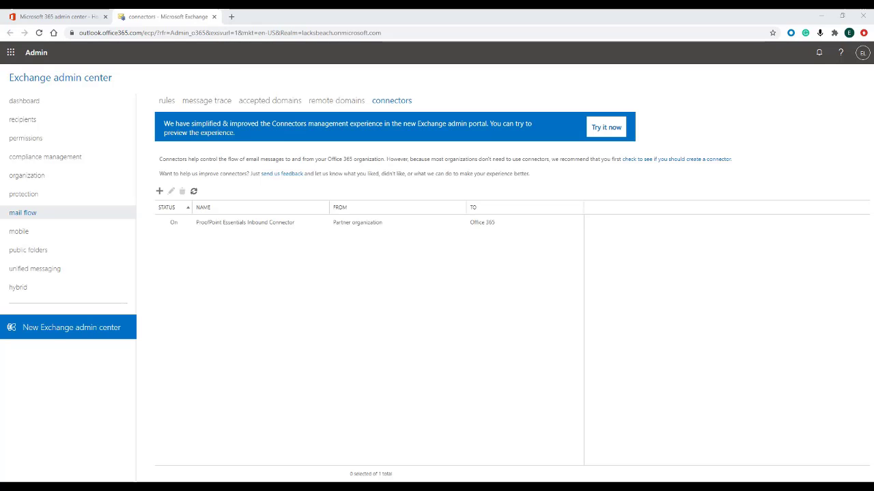
- Create a mail flow connector from Partner organization to Office 365
click(398, 101)
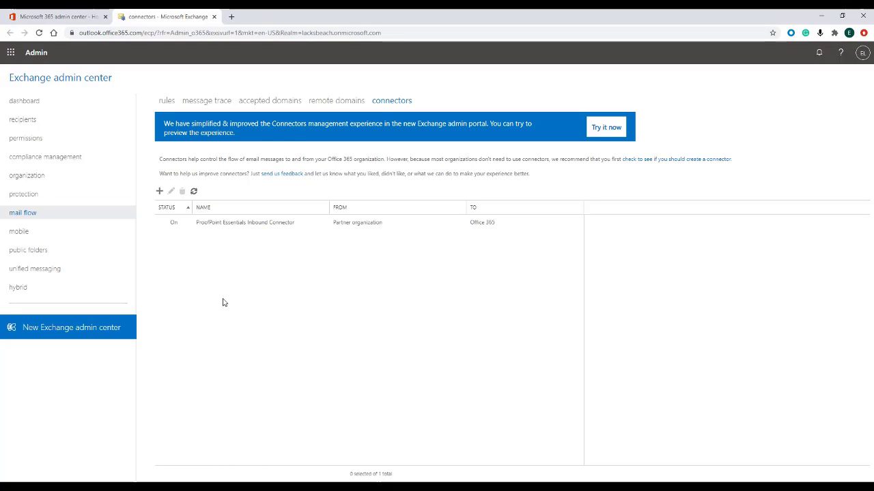
click(159, 191)
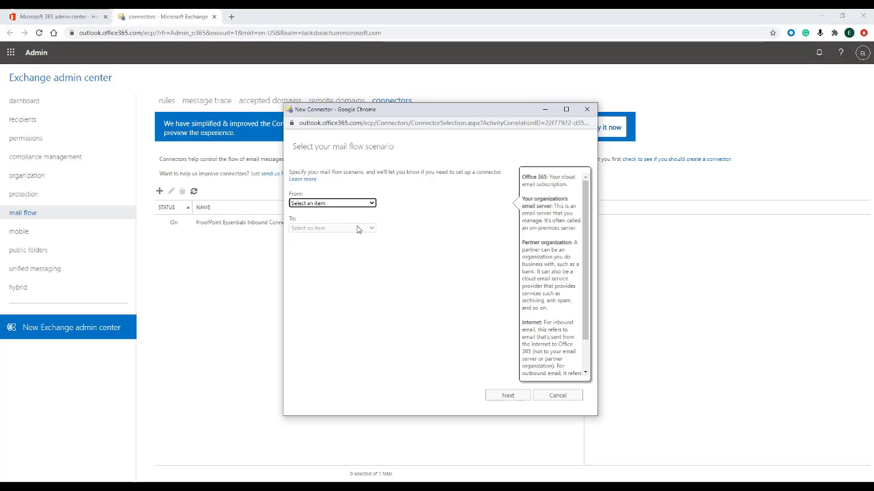
click(373, 206)
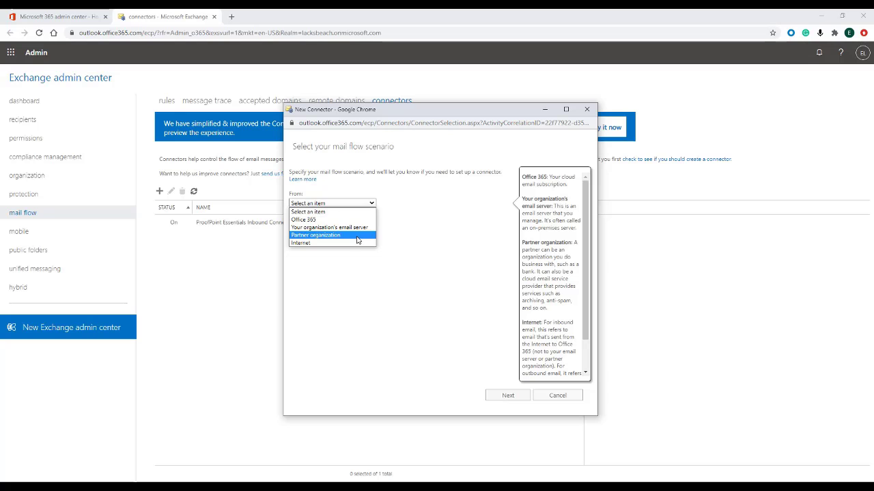
click(359, 234)
click(330, 228)
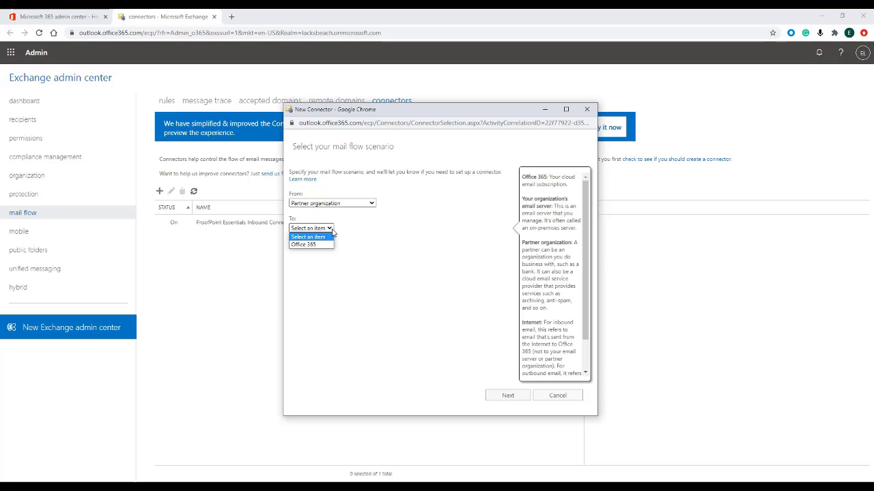
click(322, 244)
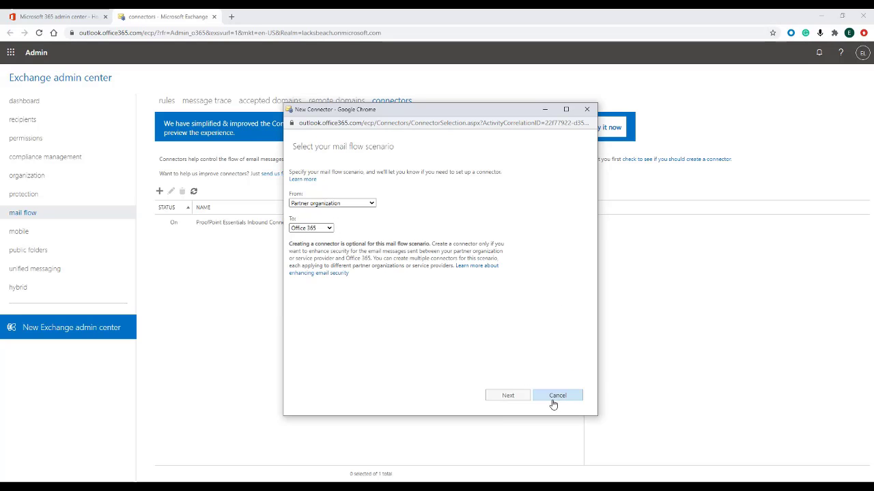
click(505, 397)
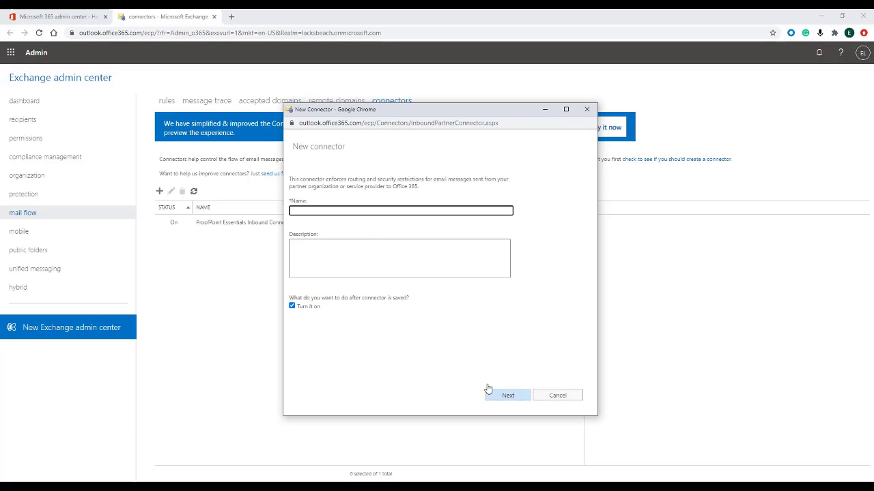
- Name the connector "ProofPoint Essentials Inbound Connector" and leave it set to turn on after saving
click(362, 209)
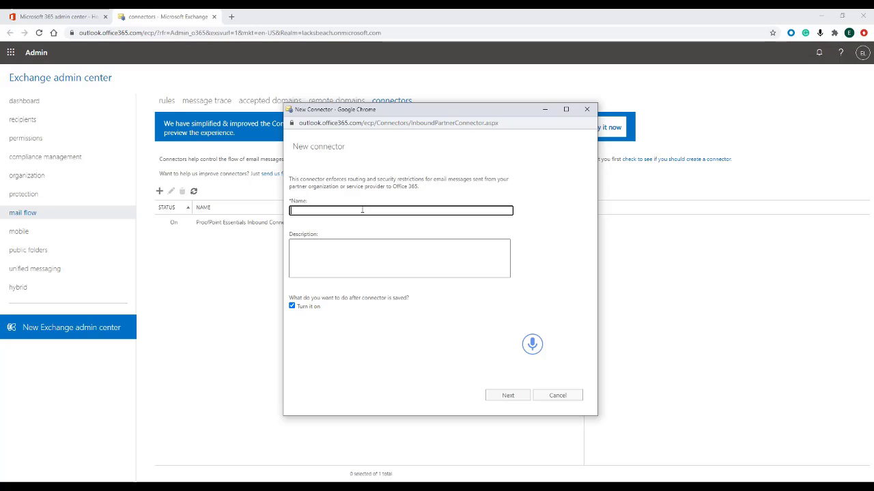
text(Proofpoint Essentials Inbound Connector)
click(508, 396)
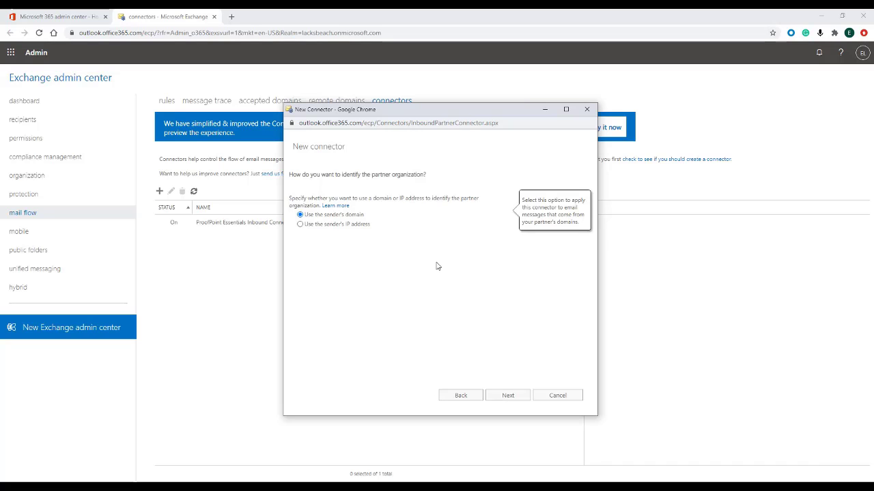
- Identify the partner by sender IP address, adding ranges 67.231.144.0/24 through 67.231.149.0/24 and 67.231.152.0/24 through 67.231.156.0/24
click(301, 224)
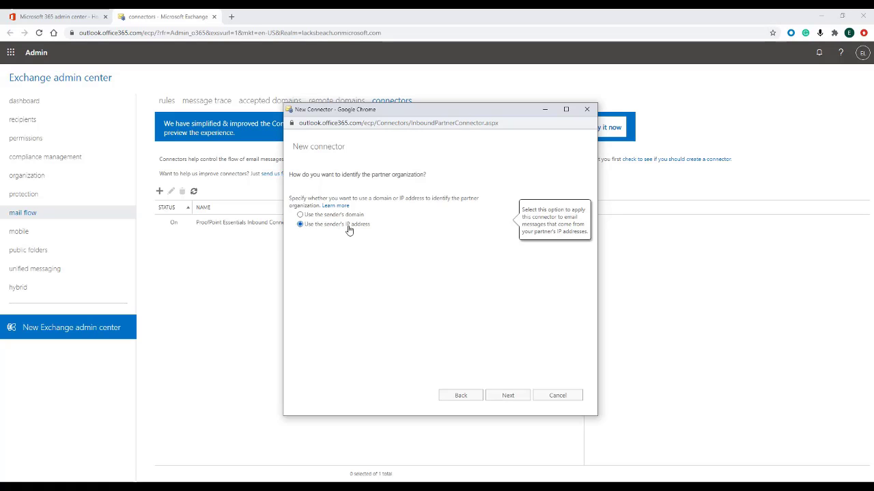
click(515, 399)
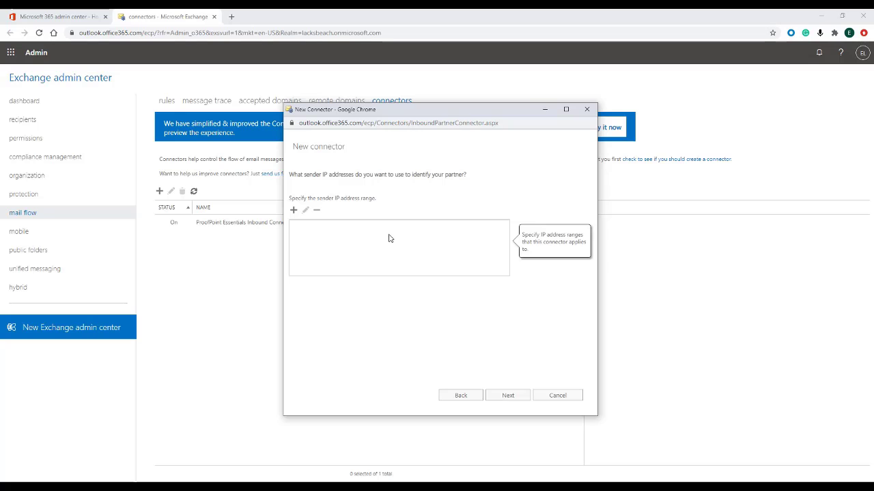
click(293, 212)
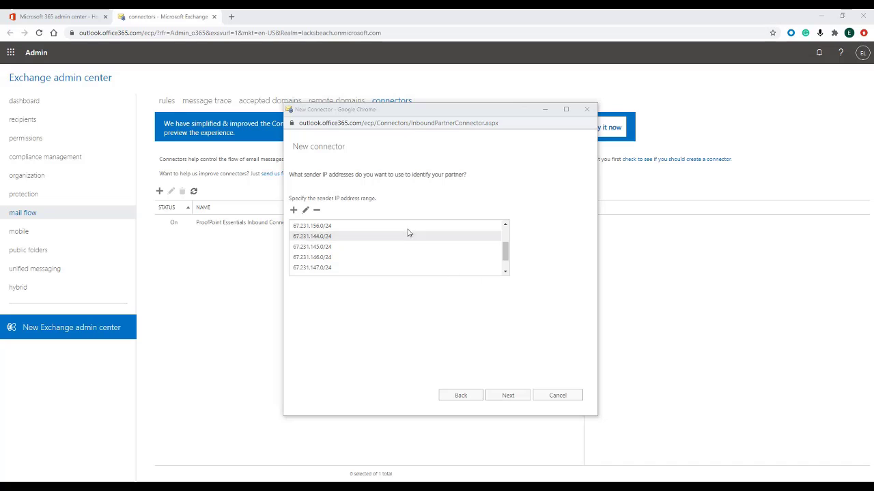
click(507, 399)
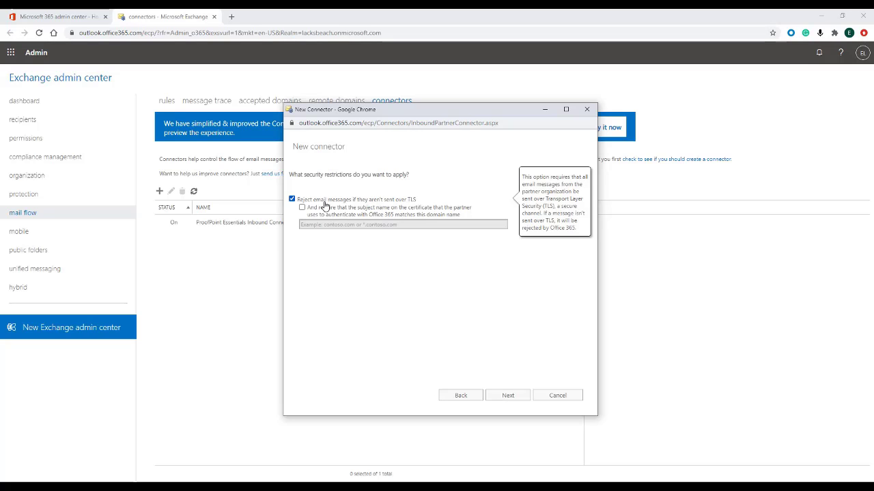
- Keep the connector rejecting messages not sent over TLS and save its settings
click(507, 397)
click(507, 396)
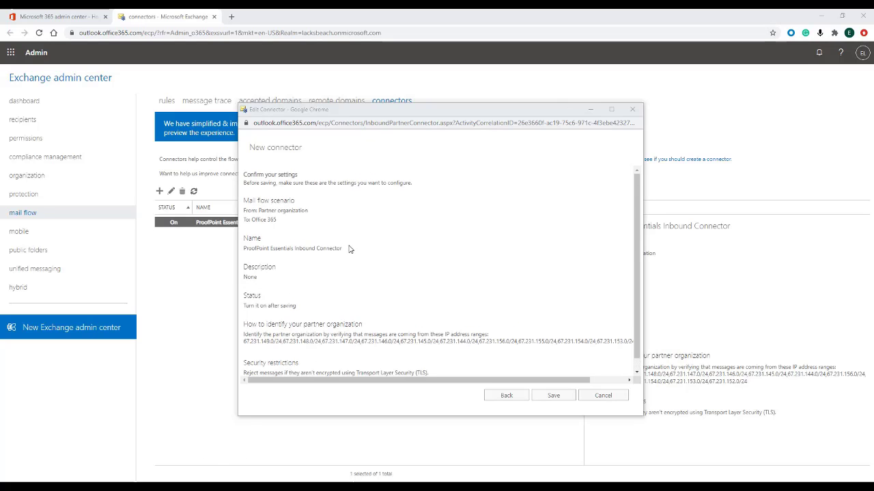
click(552, 398)
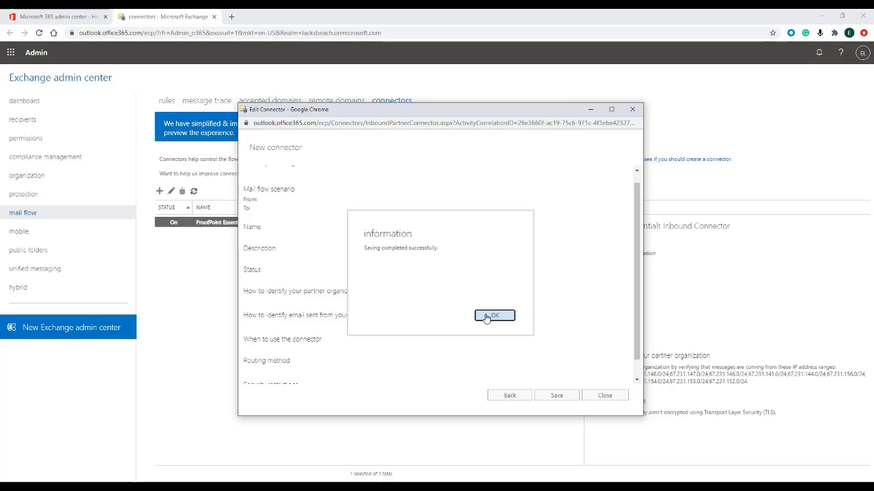
click(488, 316)
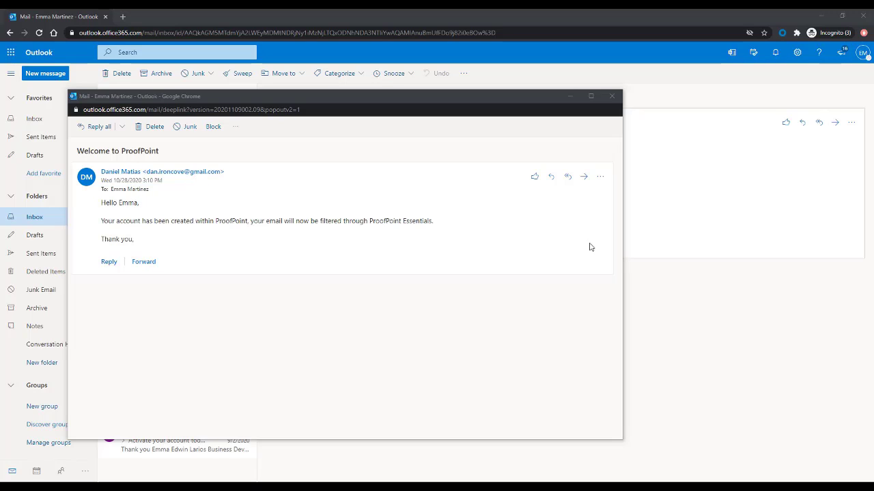
- In Outlook, view the message details of the "Welcome to ProofPoint" email and search the headers for SCL
click(601, 177)
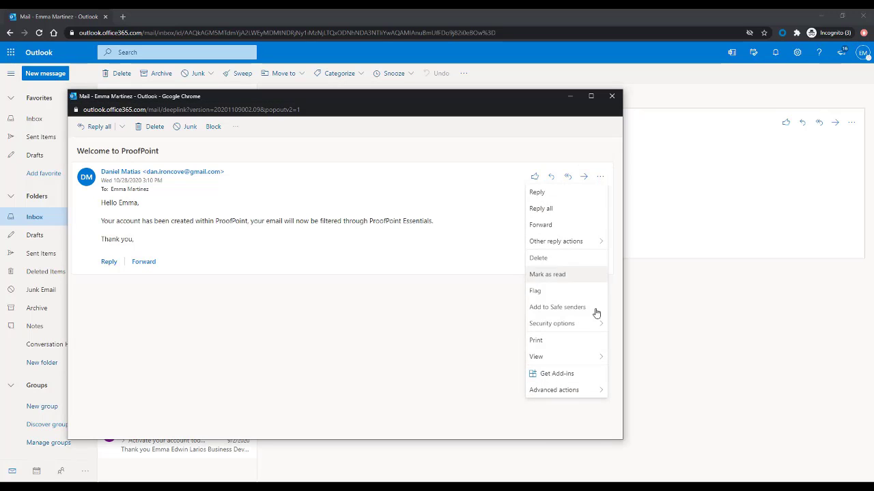
mouse_move(580, 357)
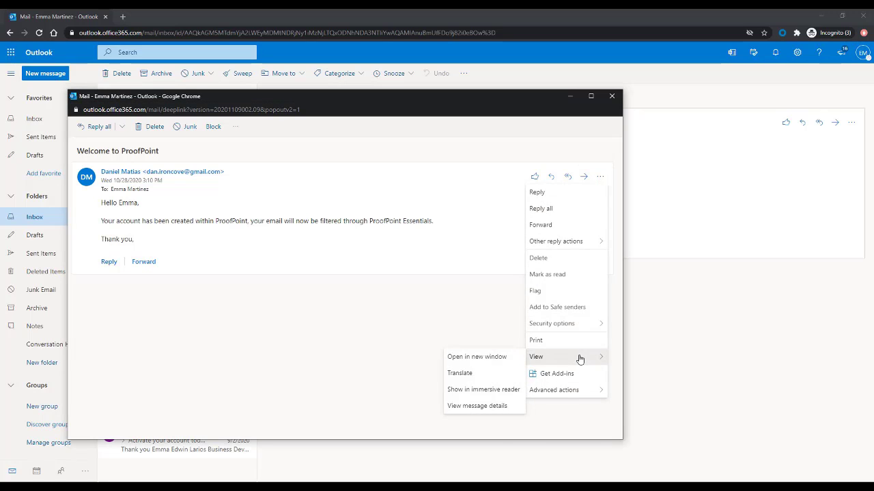
click(477, 406)
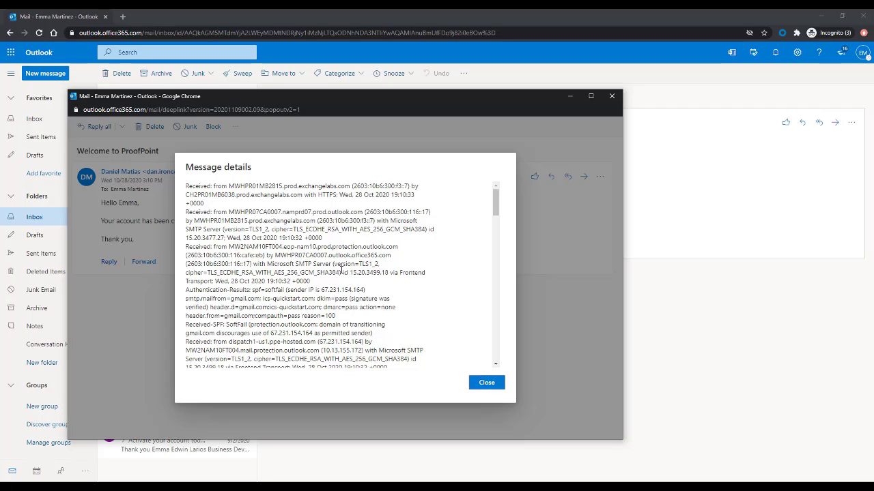
key(ctrl+f)
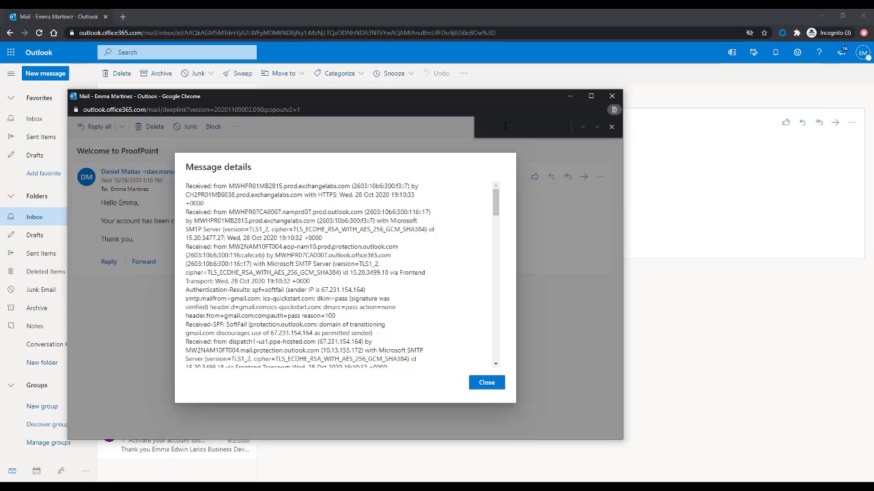
text(SCL)
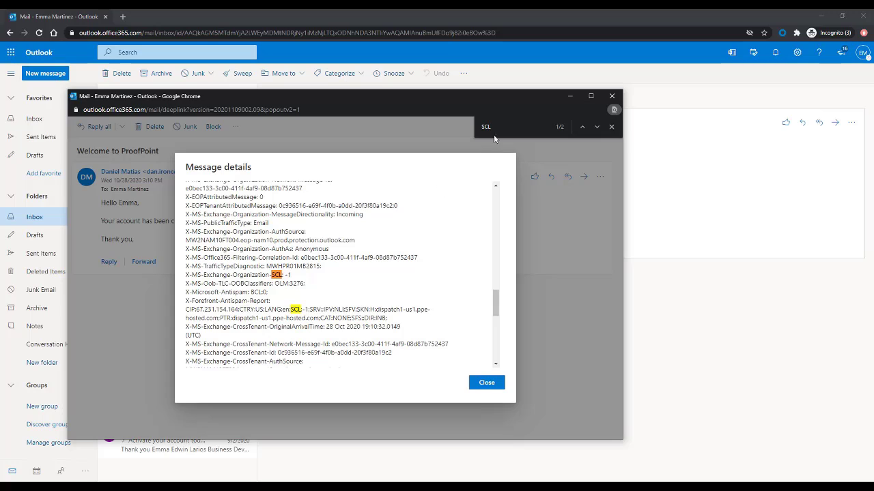
- Search the message headers for X-Virus-Scanned
double_click(500, 127)
text(X-Virus-Scanned)
key(Return)
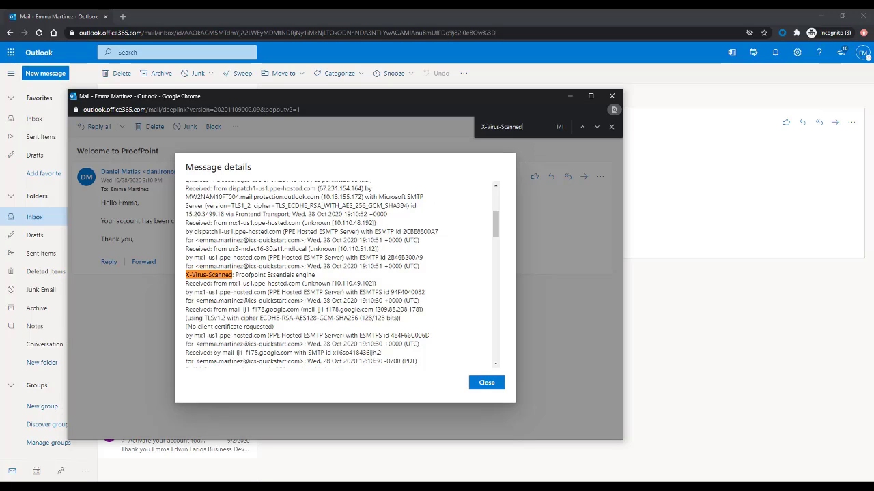
- Search the message headers for X-MDID
drag(522, 126, 487, 127)
text(M)
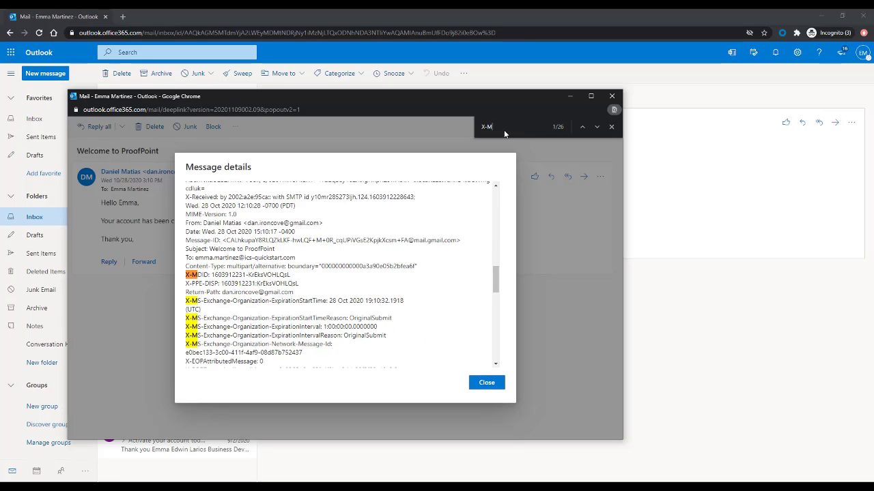
text(DID)
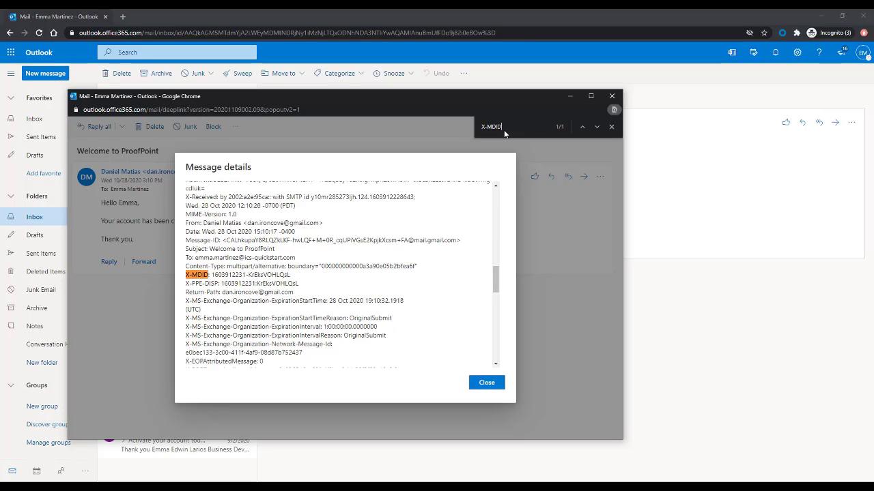